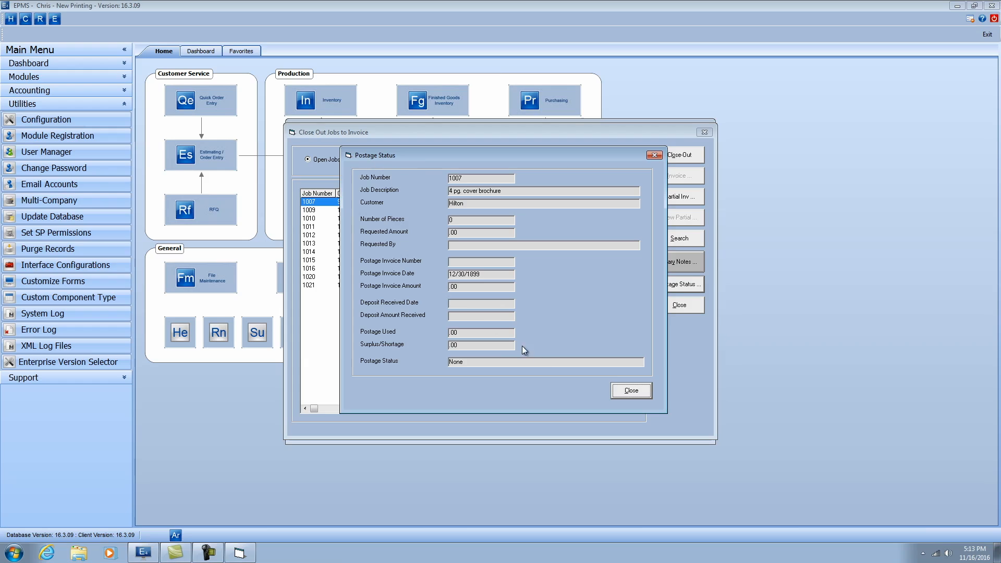
Step: Close job 1007's postage status and start a partial invoice for job 1021 with separate component lines
click(619, 391)
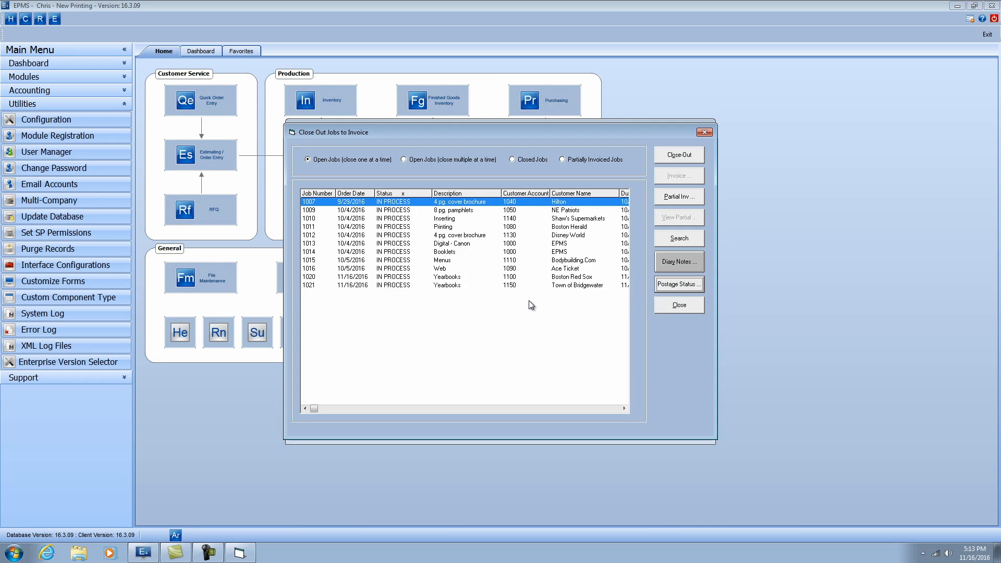
click(399, 286)
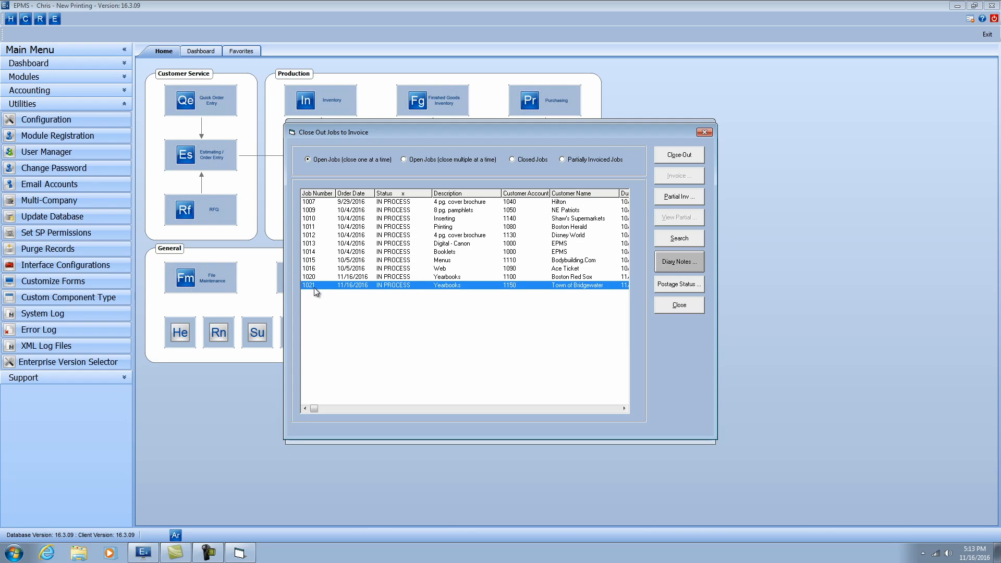
click(688, 198)
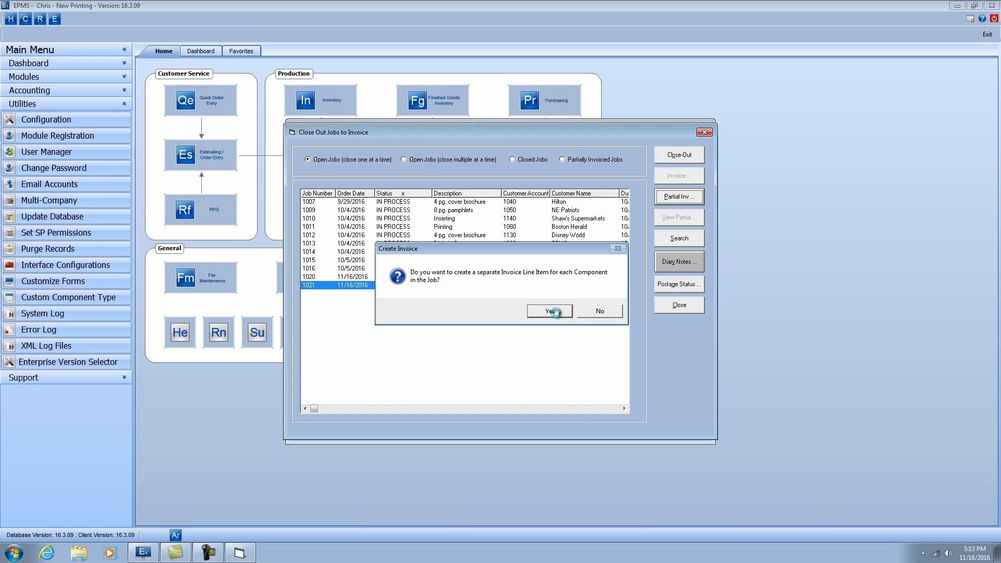
click(556, 313)
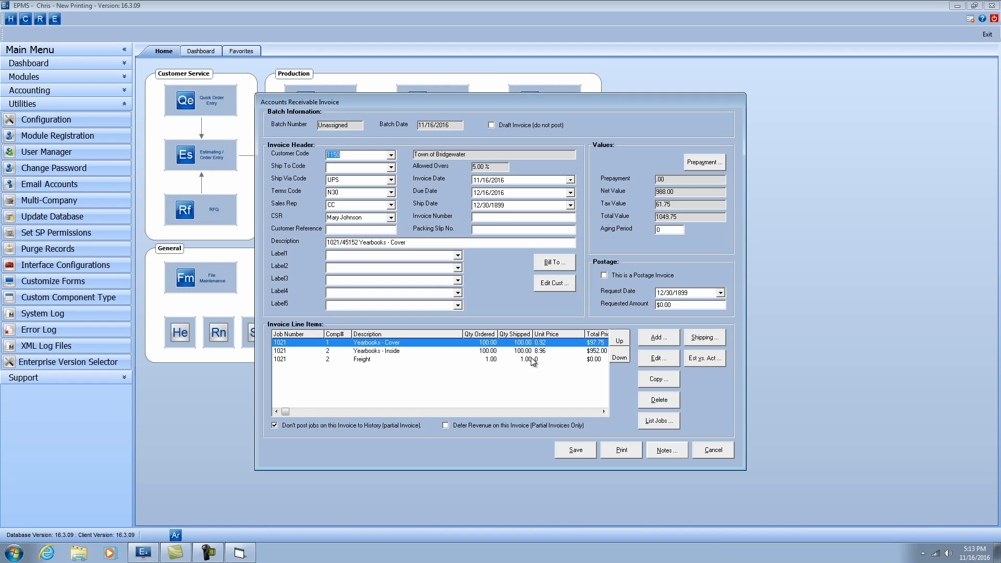
Step: Delete the Yearbooks - Cover, Yearbooks - Inside and Freight line items, then add a blank line
click(659, 400)
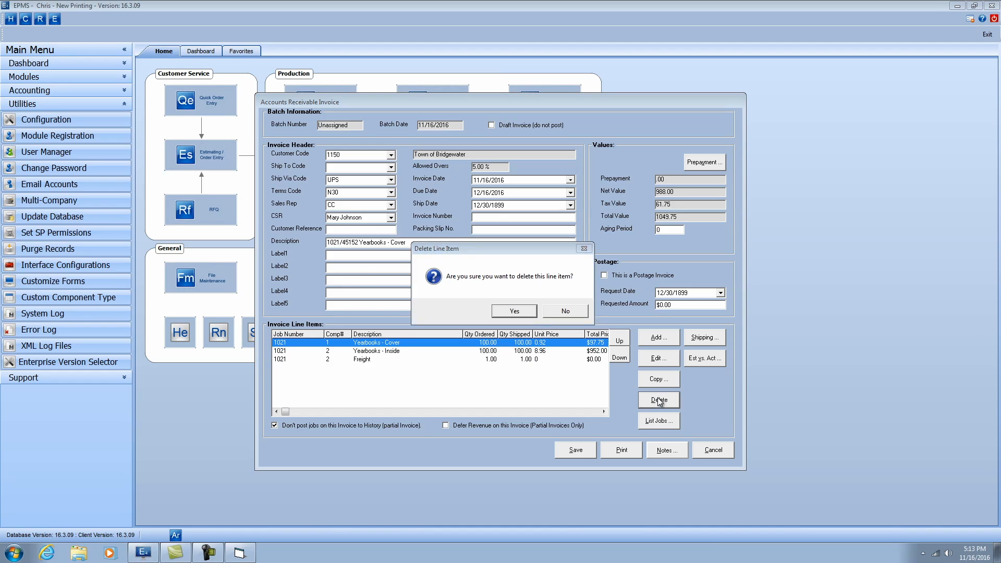
click(520, 315)
click(659, 400)
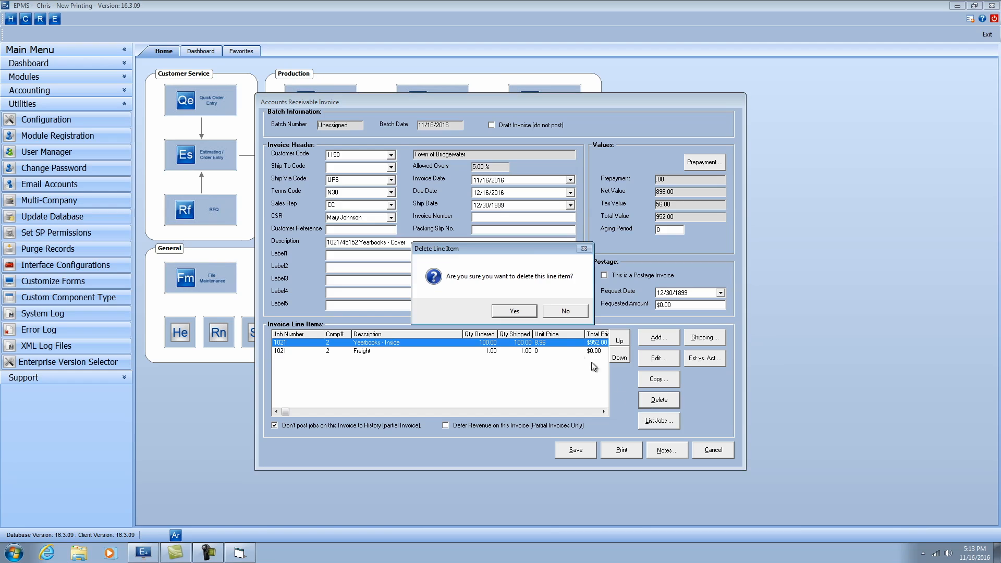
click(520, 312)
click(652, 400)
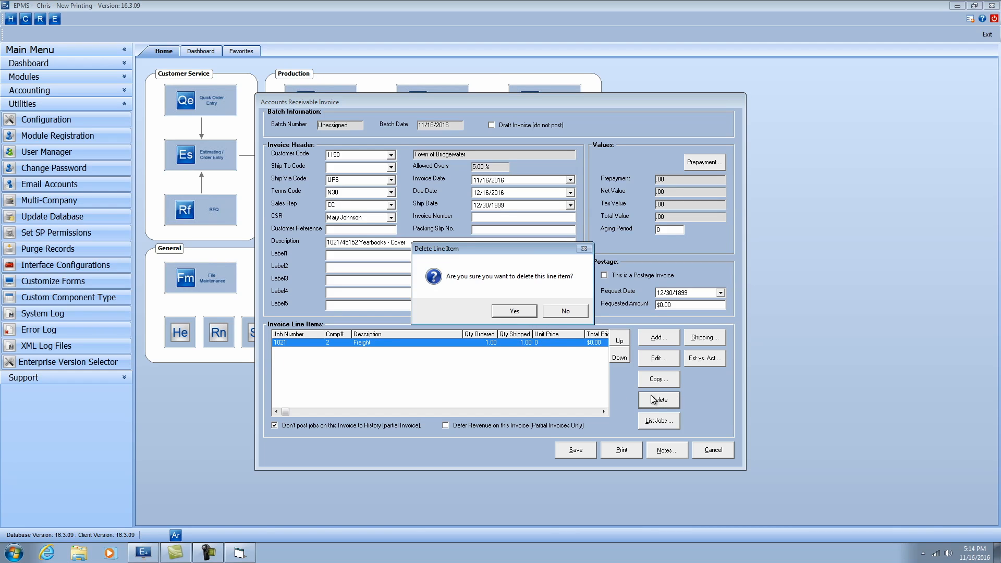
click(516, 316)
click(652, 339)
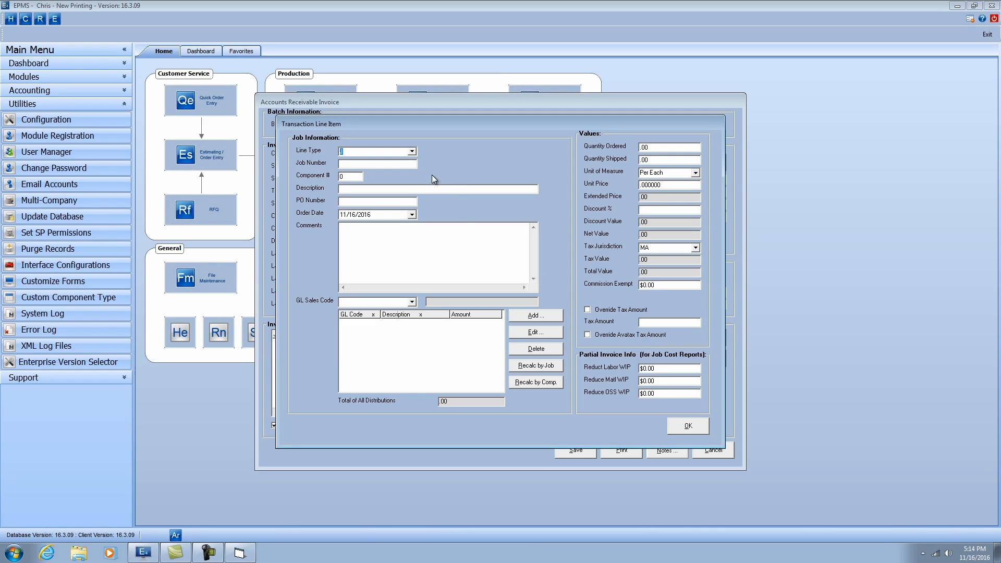
Step: Set the new line to type Postage, job number 1021, description 'Postage'
click(413, 151)
click(369, 199)
click(360, 165)
text(021)
click(376, 191)
text(Postage)
click(364, 164)
text(1021)
Step: Give the line unit Total at 75.00, accept it, and flag the invoice as a postage invoice
click(696, 173)
click(672, 204)
click(670, 185)
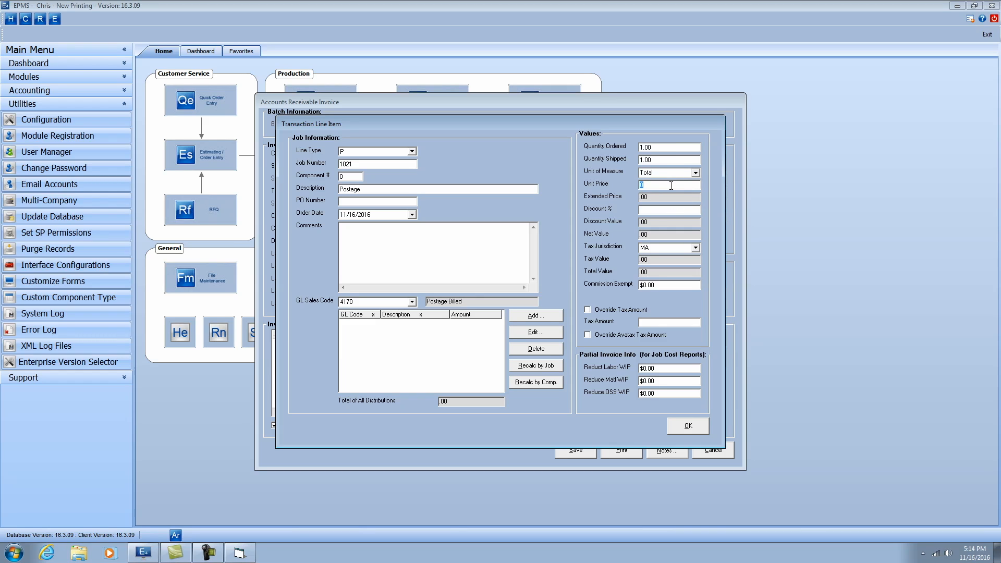
text(75.00)
key(Tab)
click(688, 426)
click(604, 276)
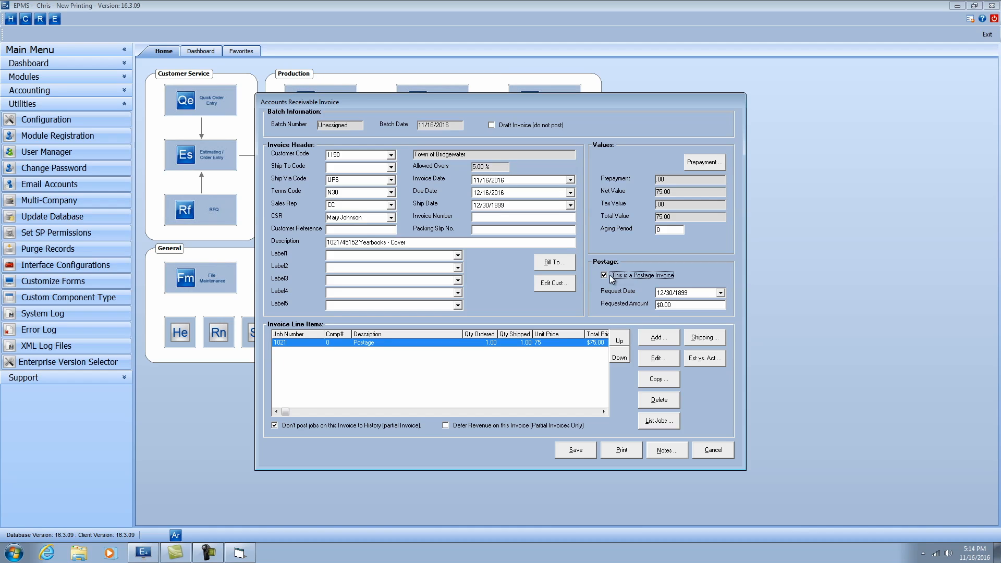
Step: Save the postage invoice with invoice number P-1021
click(483, 218)
text(P-1021)
click(575, 452)
click(548, 312)
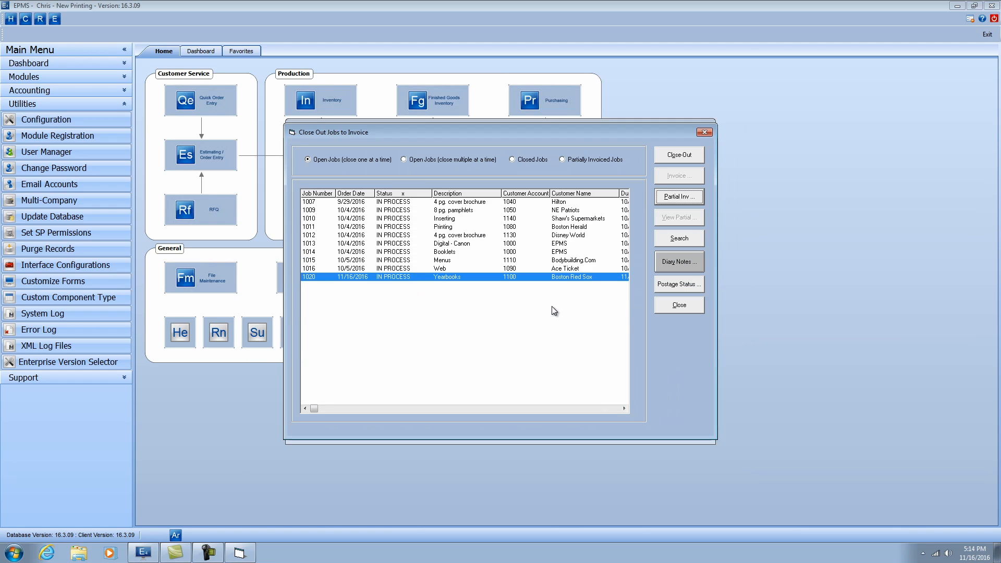
Step: Post the receivables invoice batch and return to the Job Close Out list
click(680, 304)
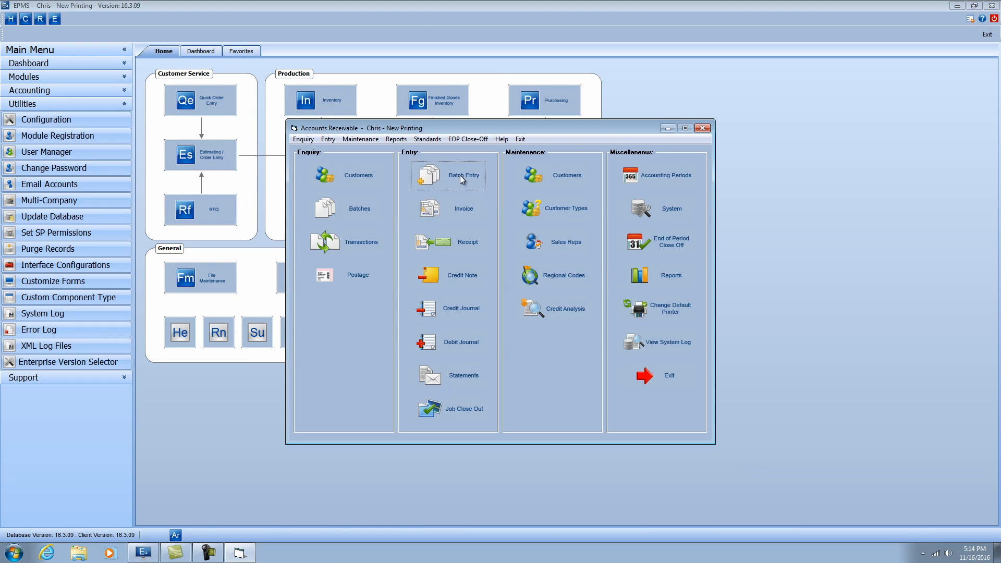
click(460, 175)
click(695, 205)
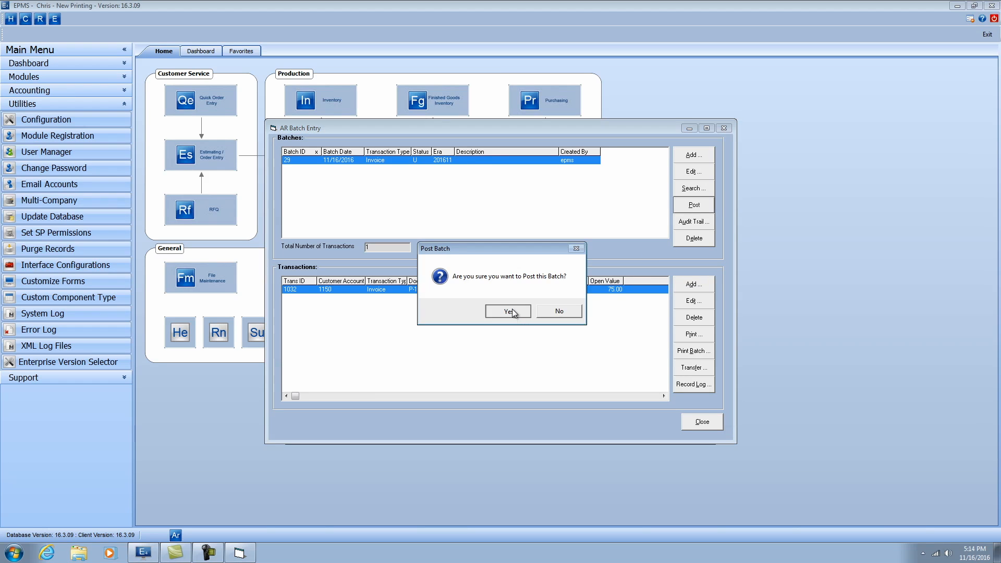
click(514, 312)
click(537, 310)
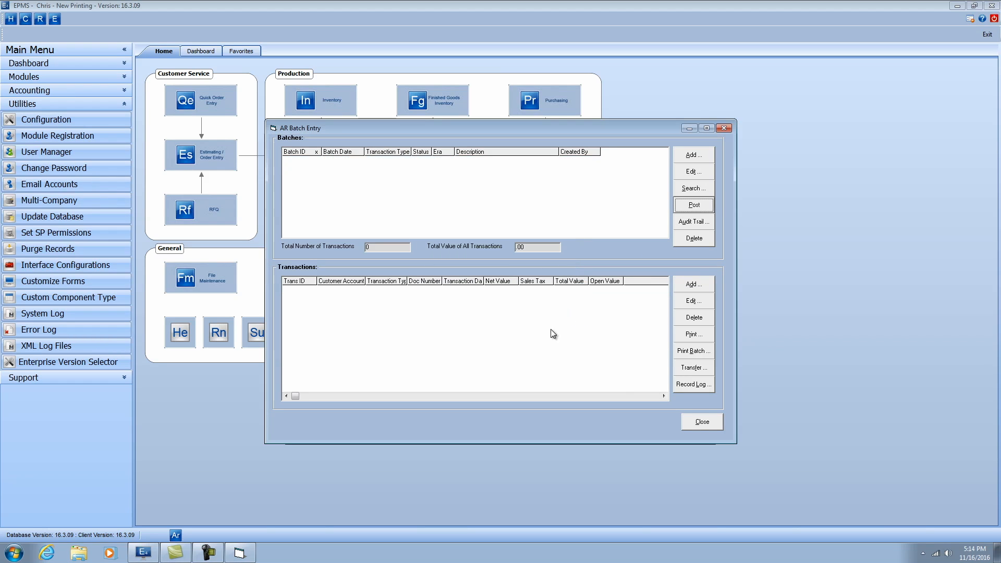
click(700, 423)
click(455, 412)
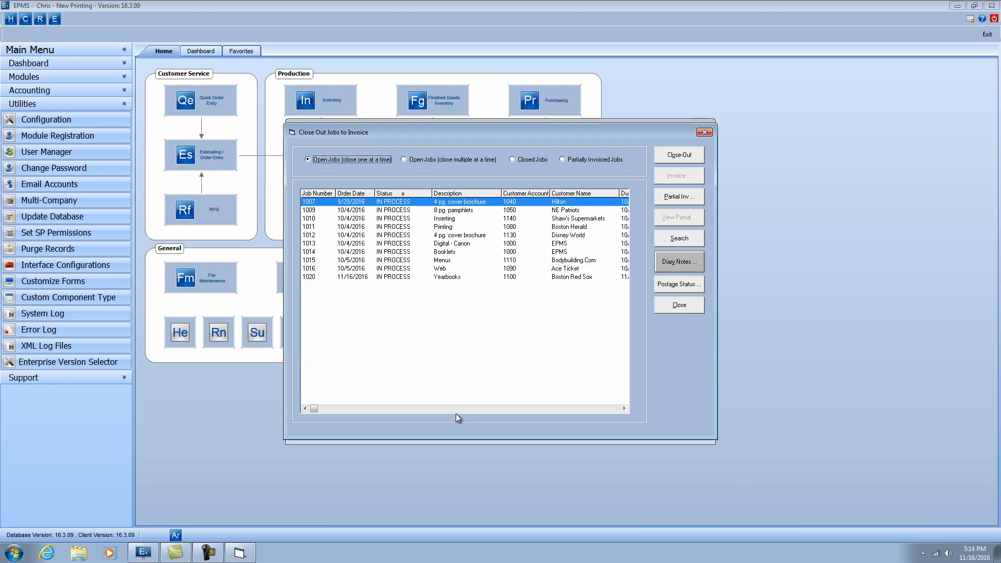
Step: Check job 1021's postage status (Pre-Billed, 75.00 on P-1021), then start a new receivables receipt
click(588, 160)
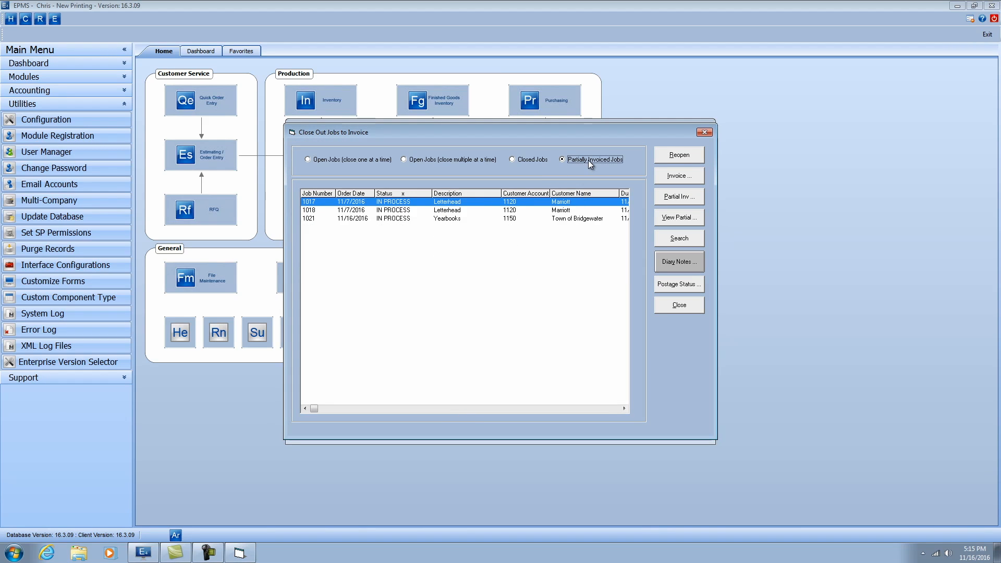
click(361, 243)
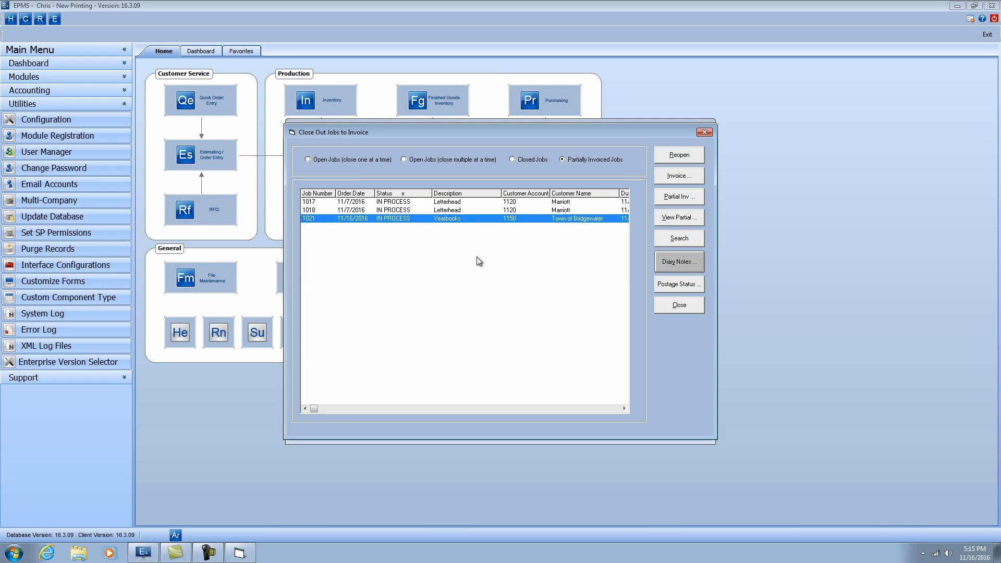
click(678, 284)
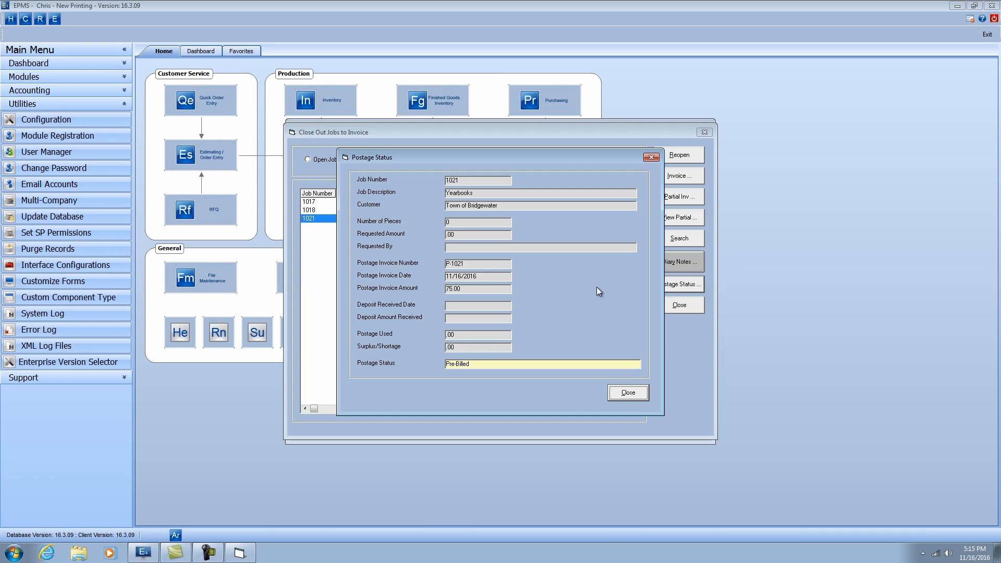
click(620, 399)
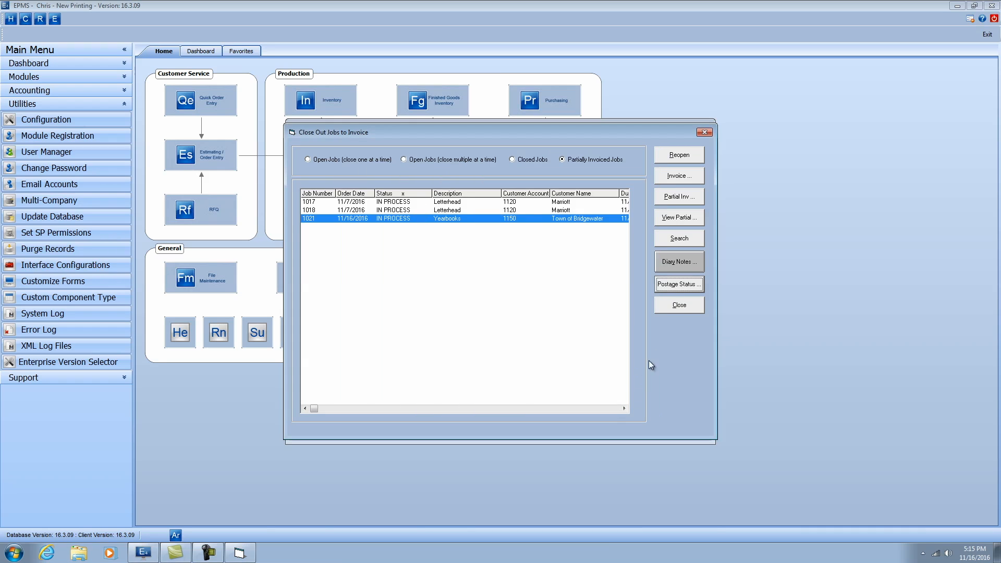
click(680, 305)
click(459, 242)
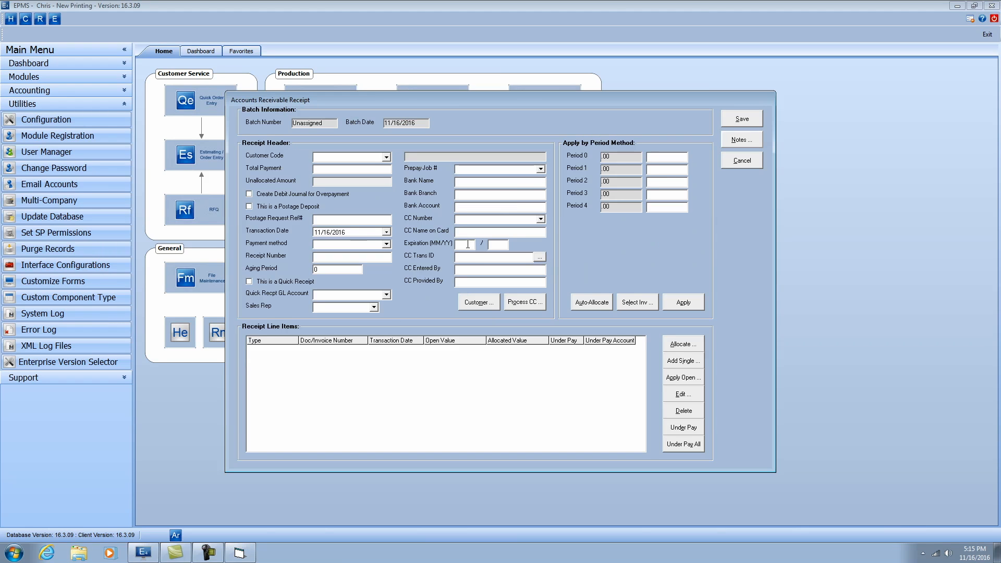
Step: Apply the receipt to invoice P-1021
click(638, 309)
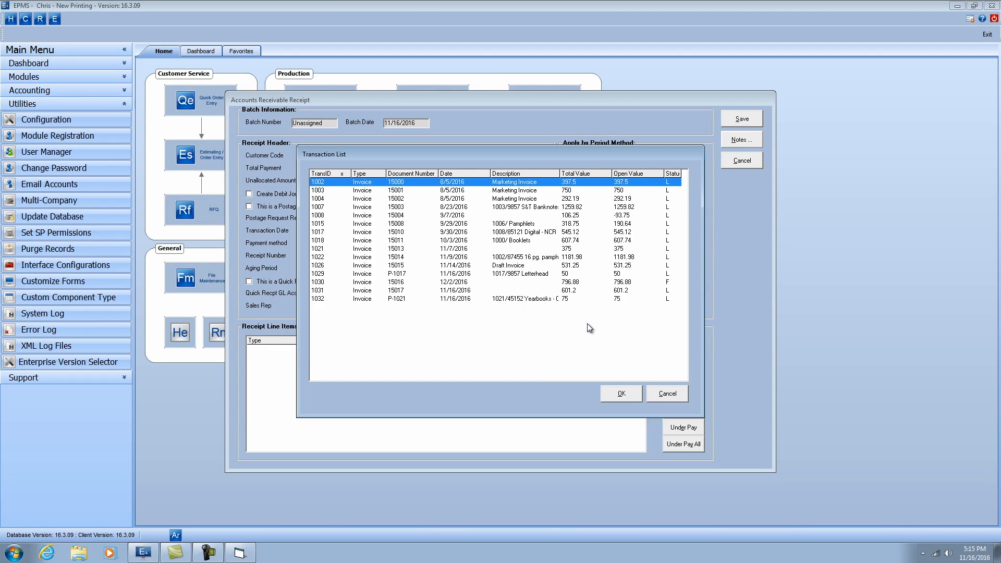
click(394, 298)
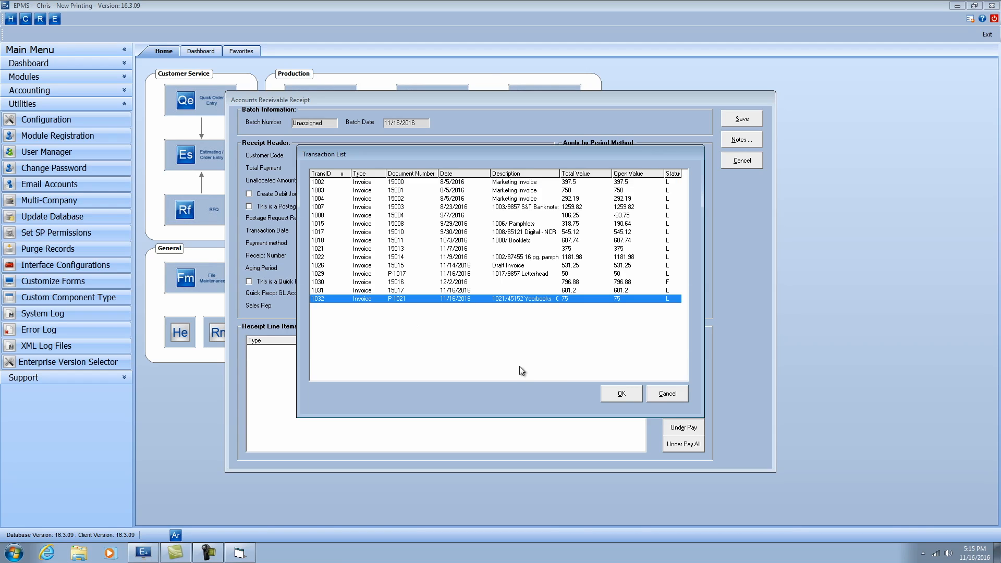
click(609, 393)
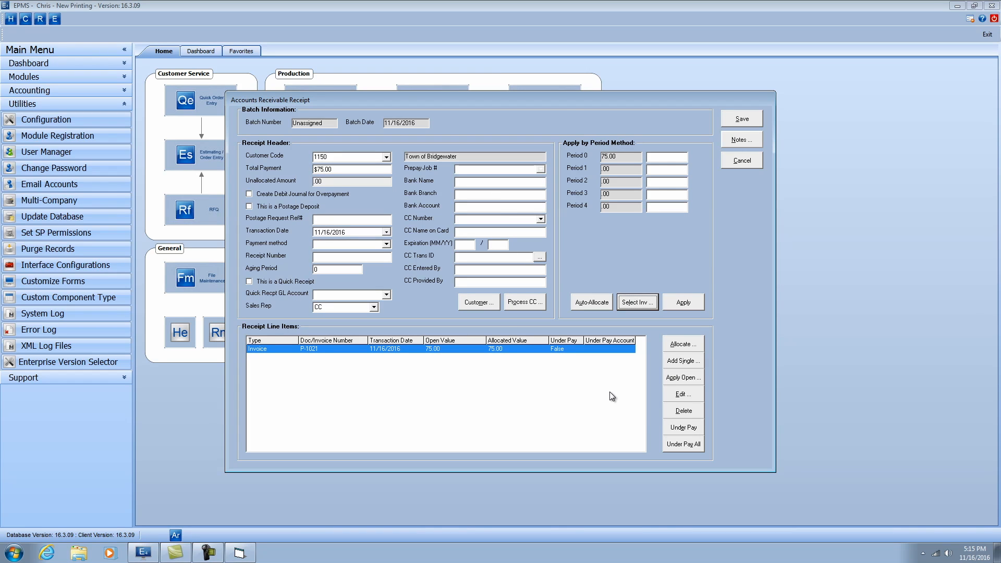
Step: Set payment method to check, enter the receipt number, mark it a postage deposit, and save
click(386, 245)
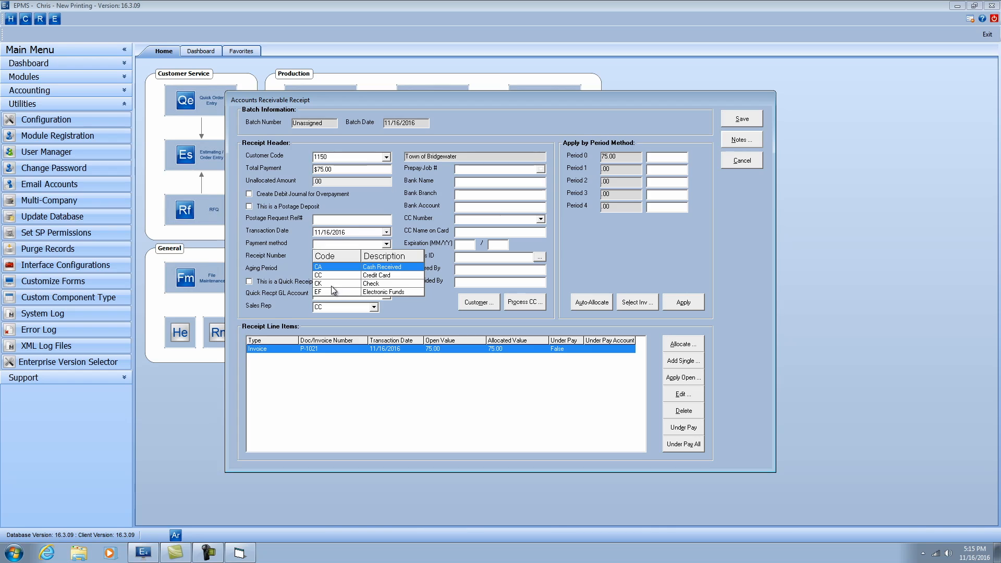
click(330, 284)
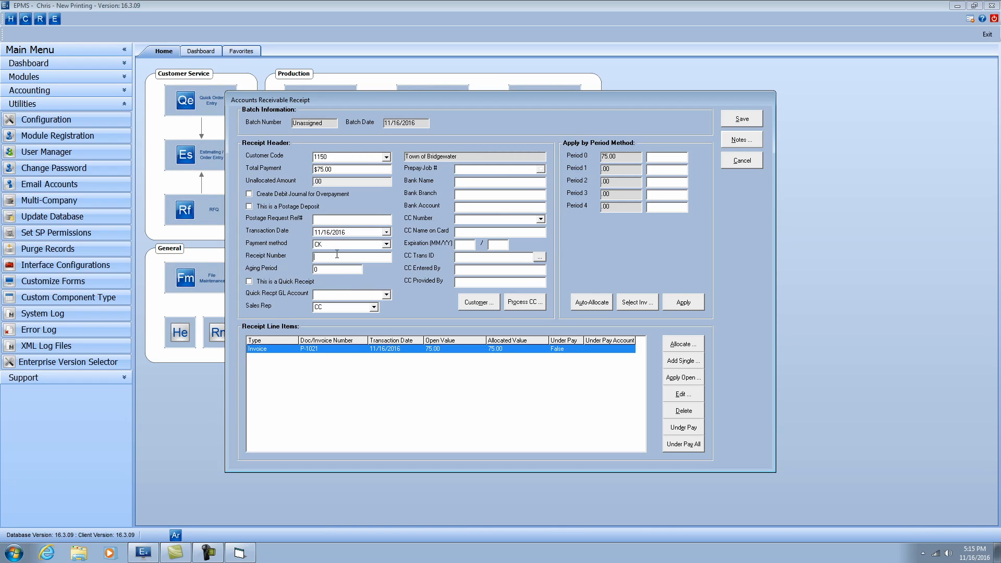
click(337, 256)
text(748541251)
click(270, 207)
click(745, 117)
click(450, 179)
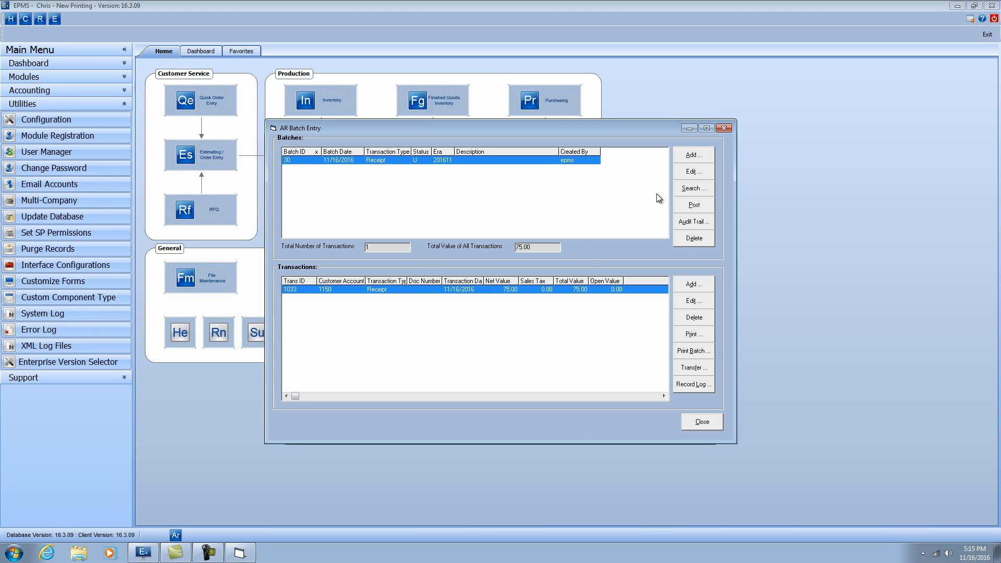
Step: Post the $75.00 receipt batch, then select job 1021 among partially invoiced jobs in Job Close Out
click(694, 206)
click(512, 313)
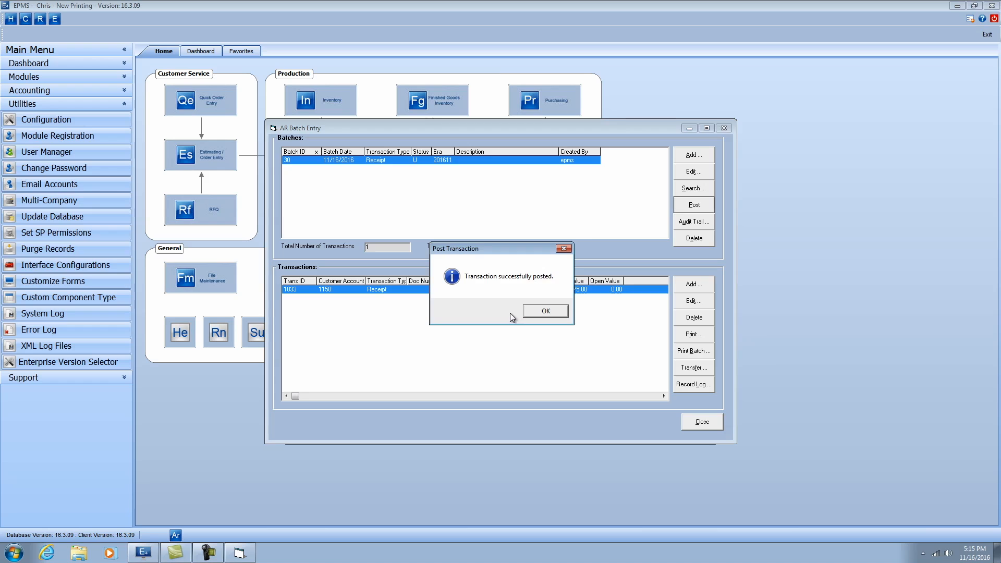
click(532, 311)
click(688, 422)
click(462, 403)
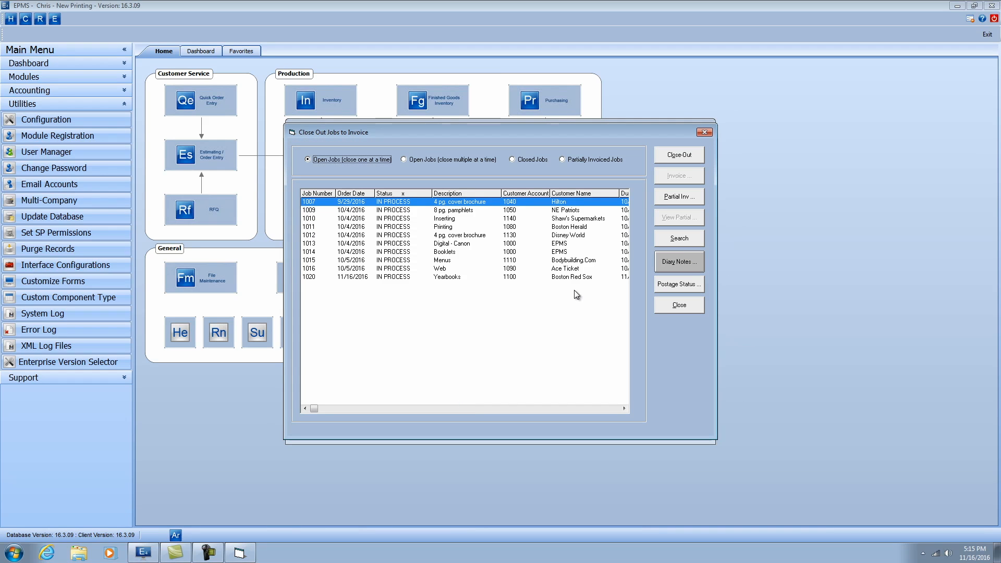
click(569, 159)
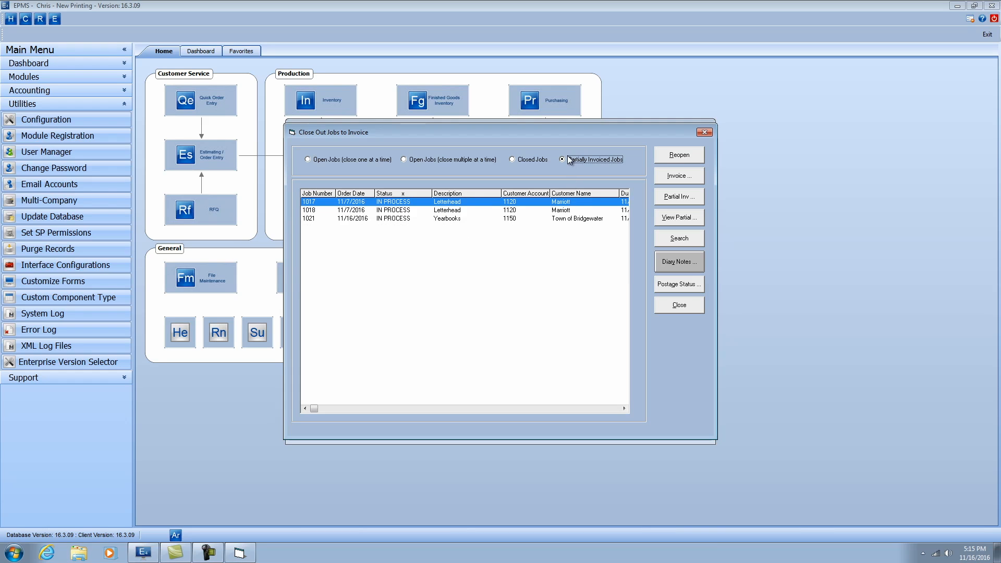
click(421, 219)
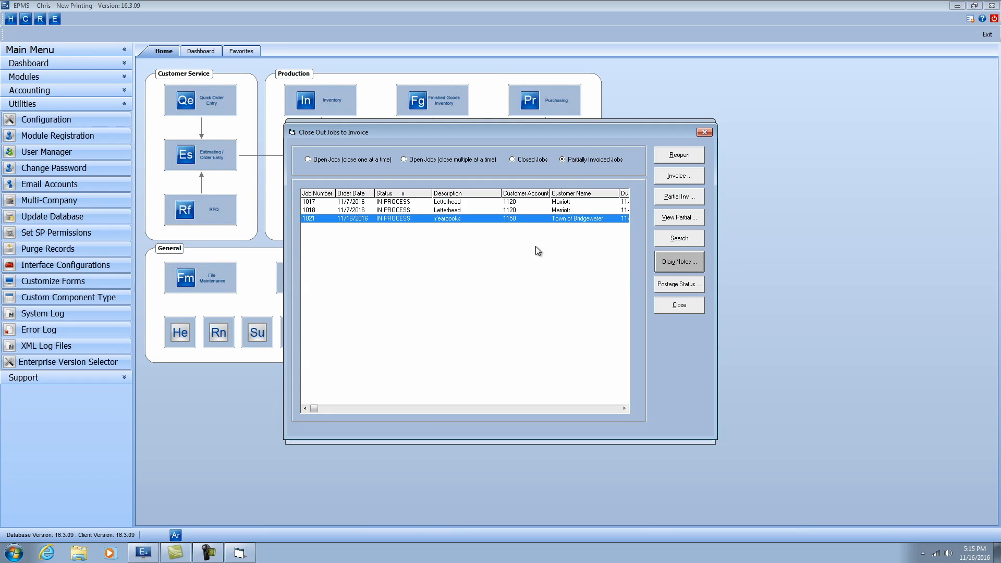
click(679, 286)
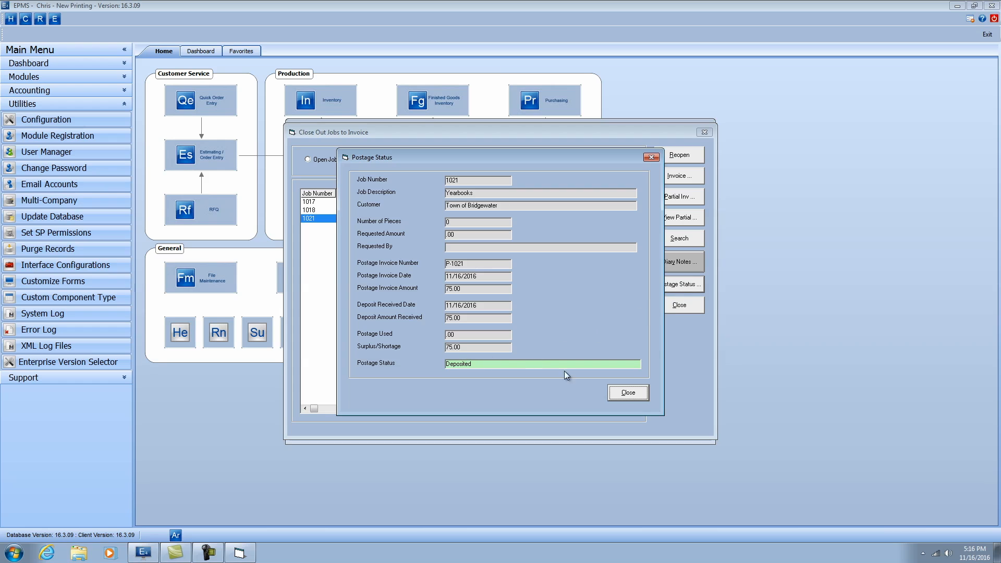
click(619, 393)
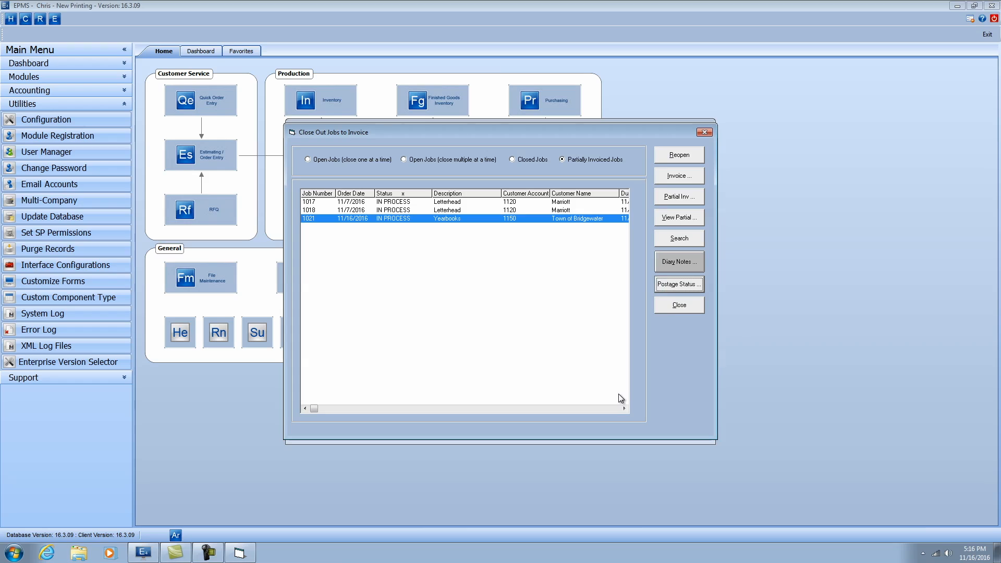
click(679, 305)
Step: Load job 1021 in Shipping and enter 100 as postage used in its postage status
click(652, 371)
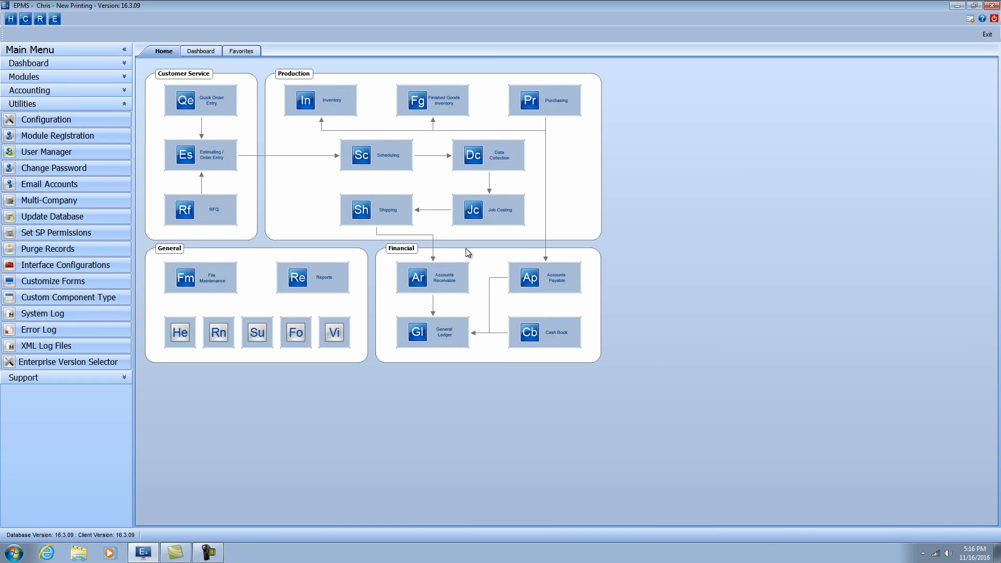
click(381, 214)
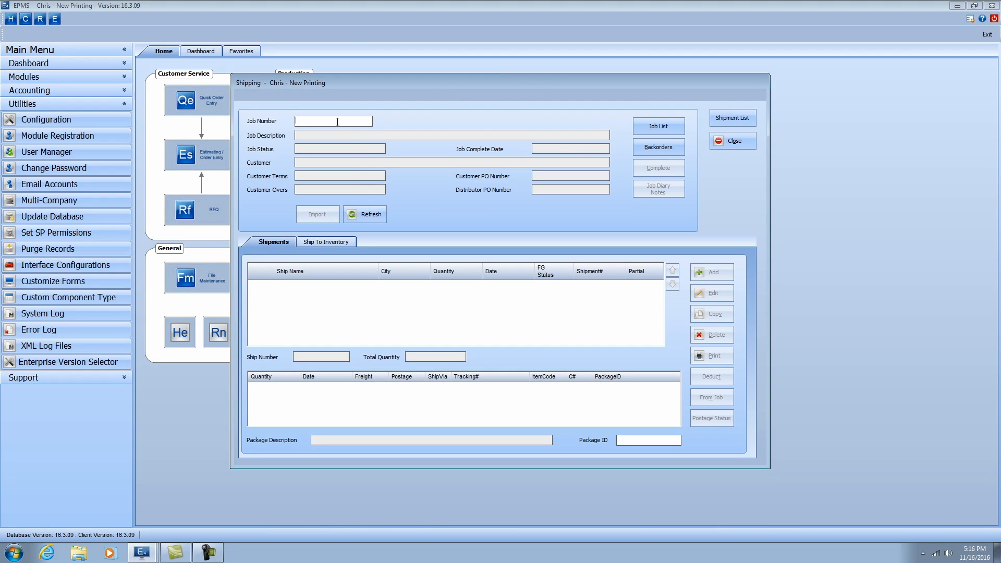
text(1021)
key(Return)
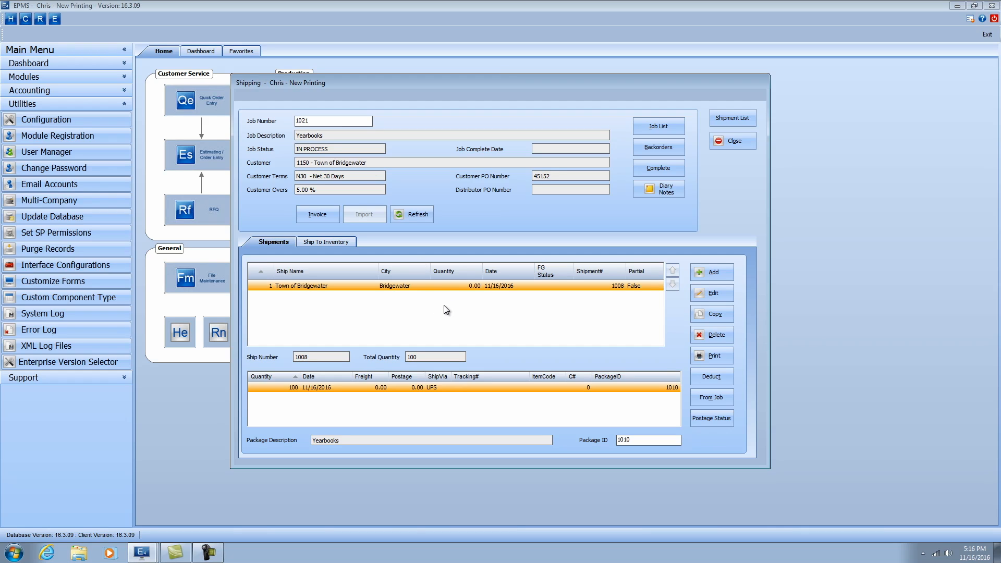
click(712, 420)
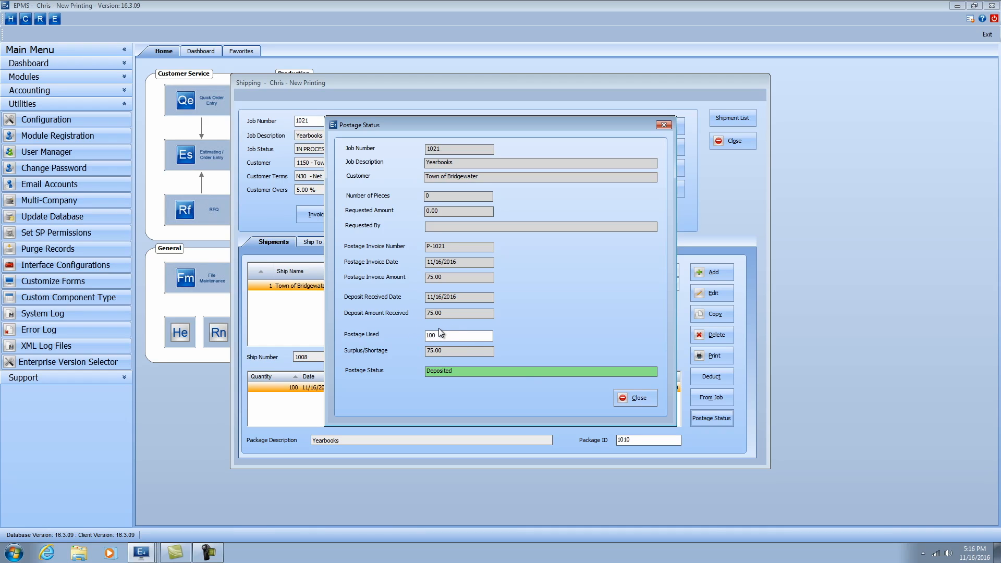
Step: Save the postage used and confirm shipment 1008's package details with 100.00 postage
click(647, 401)
click(710, 294)
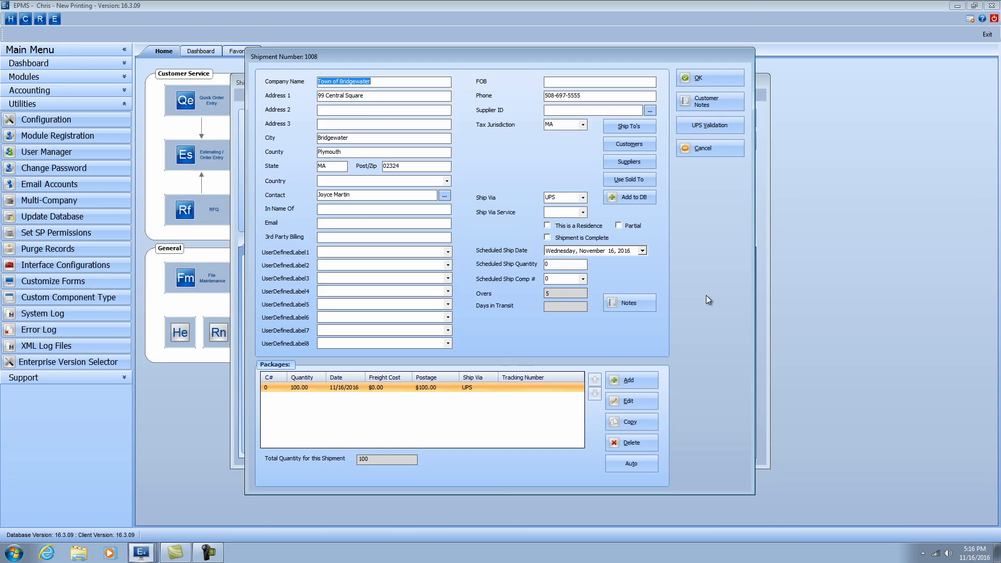
click(649, 402)
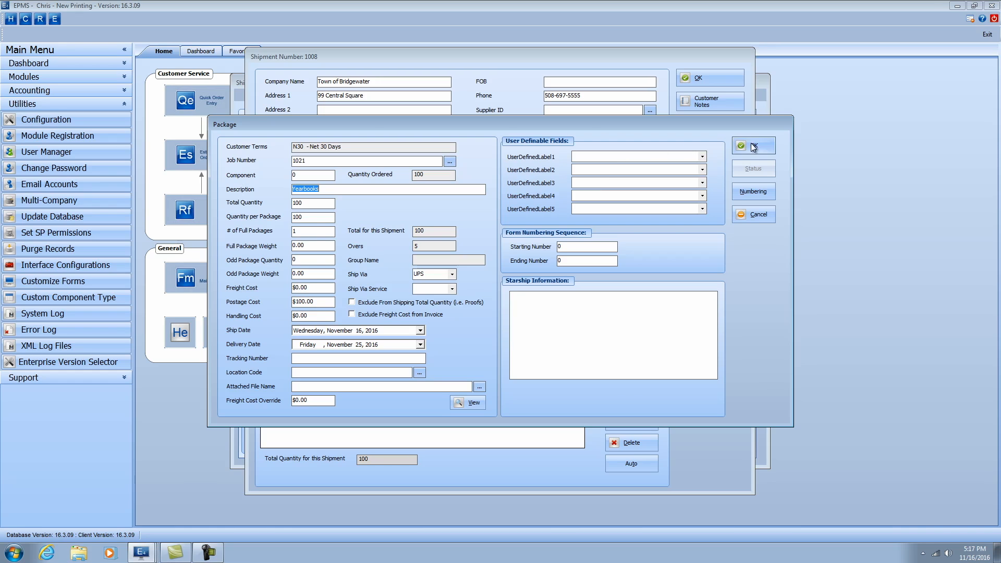
click(754, 148)
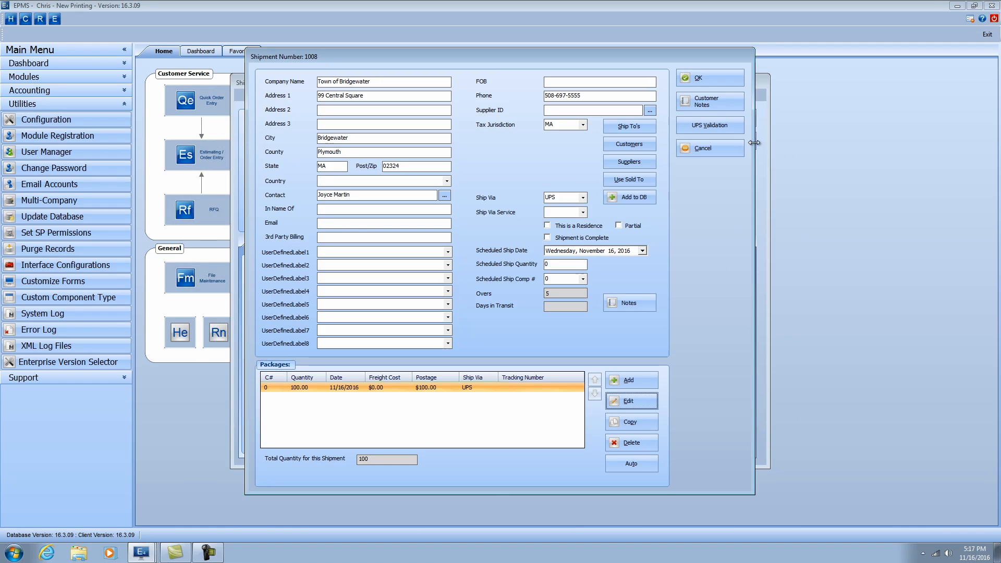
click(700, 78)
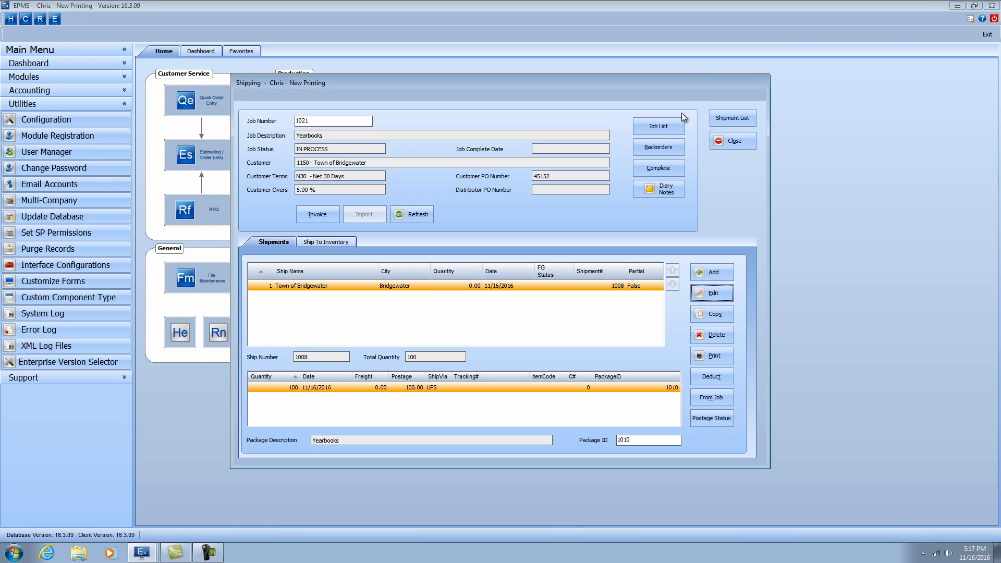
Step: Mark job 1021 complete as of 11/16/2016 and close Shipping
click(666, 177)
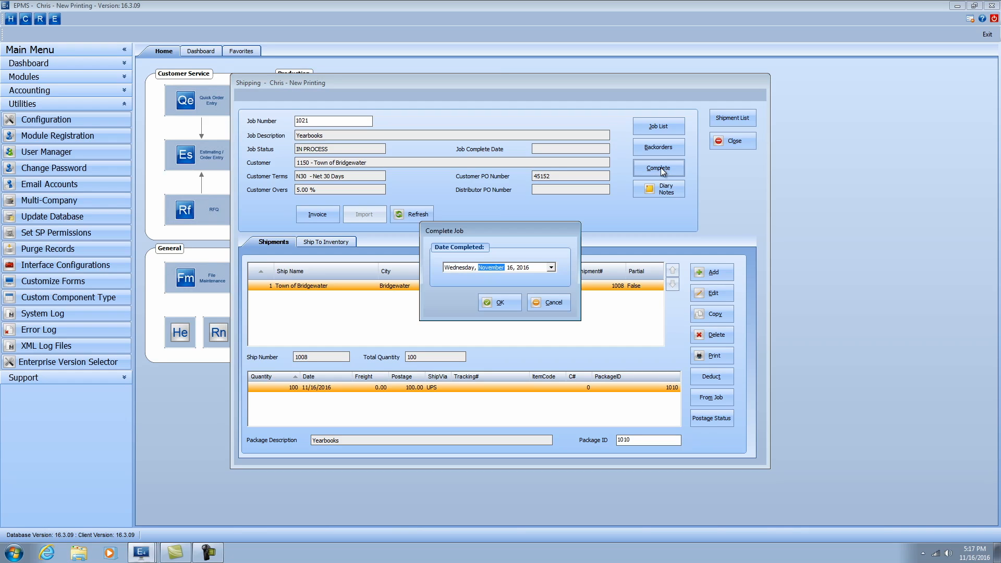
click(499, 302)
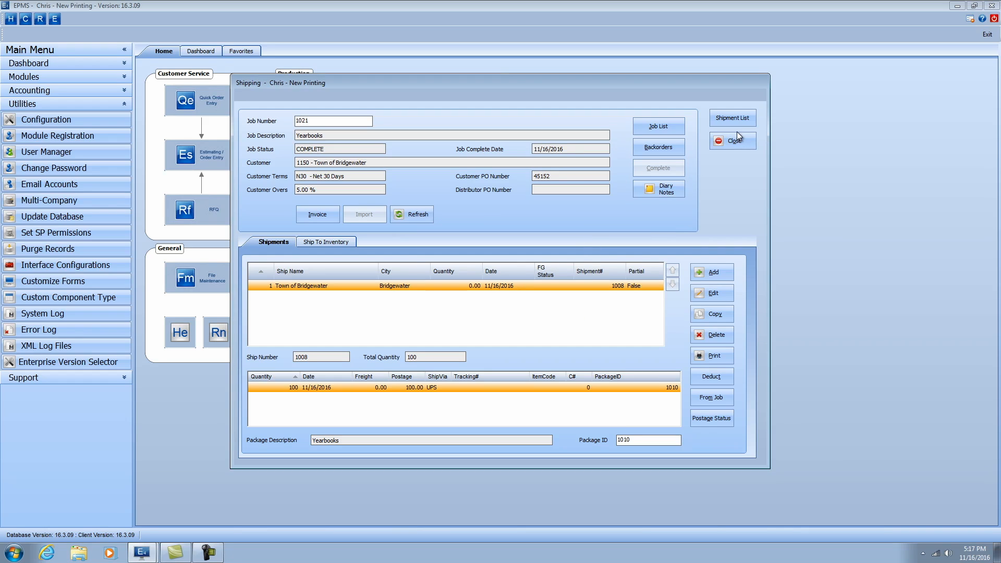
click(734, 145)
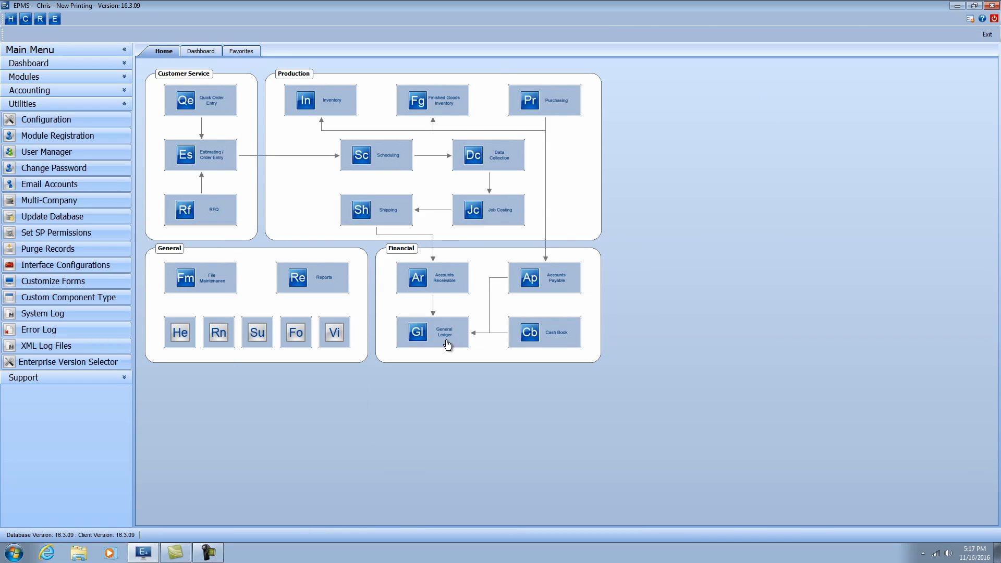
Step: List partially invoiced jobs and preview job 1021's final invoice Postage line, cancelling without saving
click(440, 292)
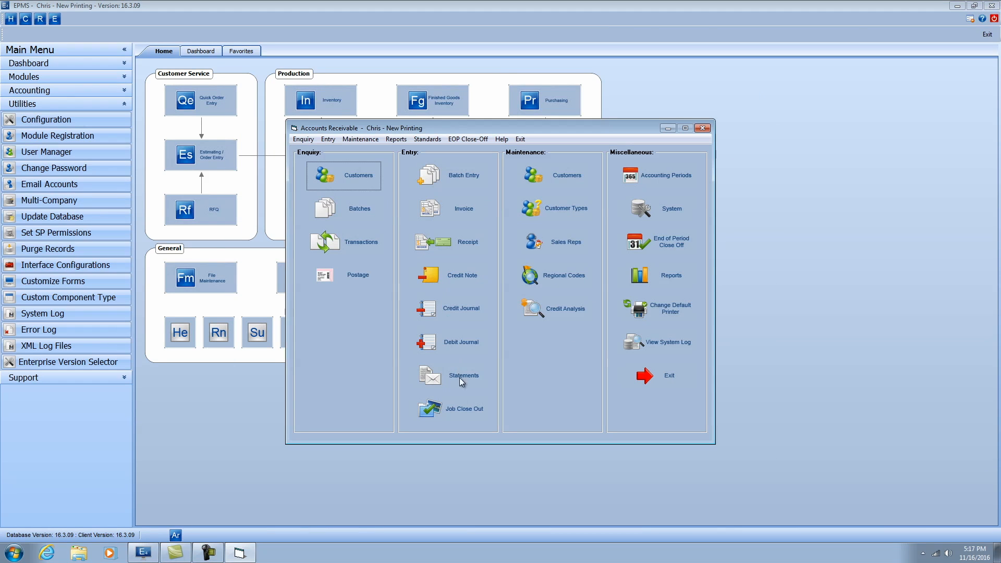
click(460, 405)
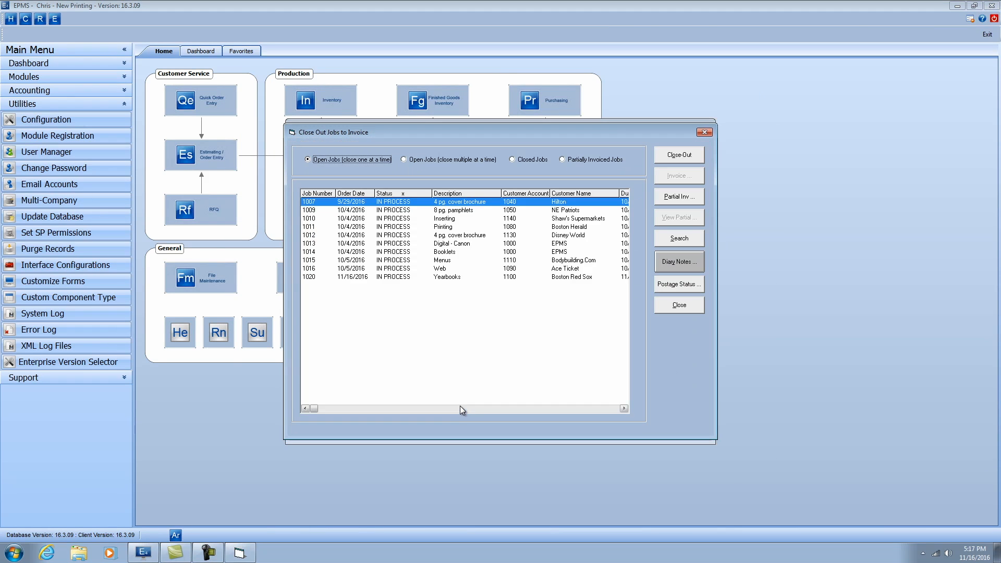
click(590, 160)
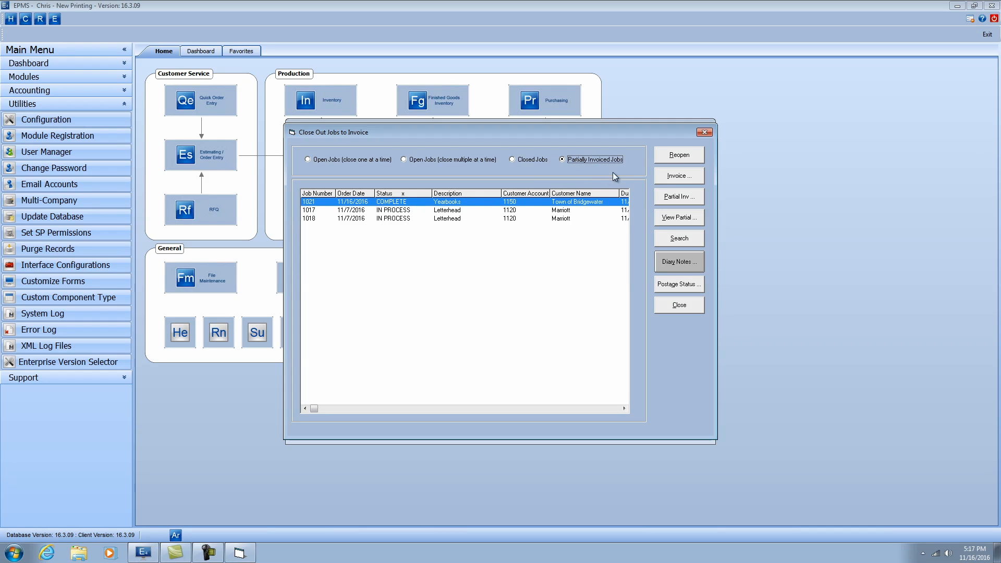
click(685, 177)
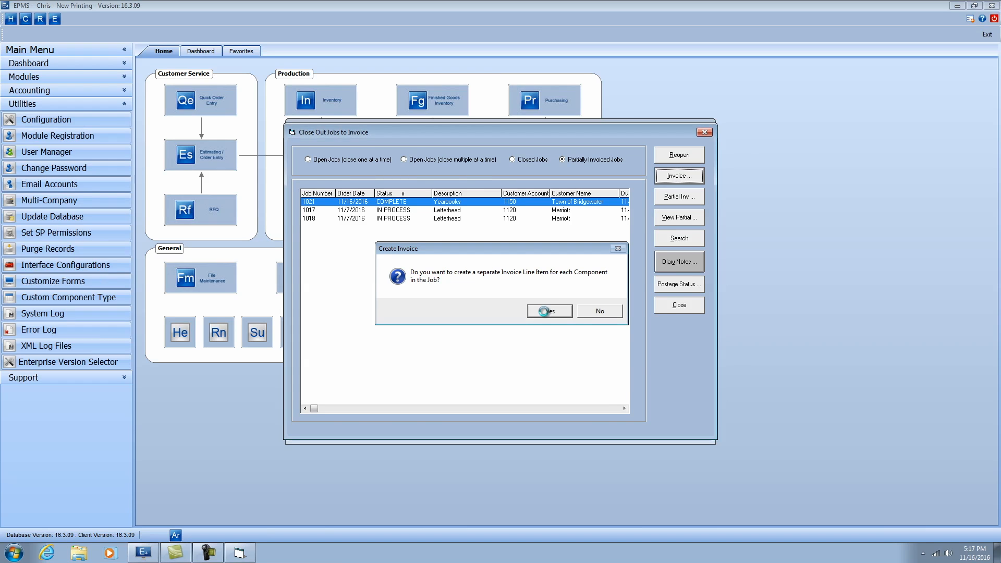
click(544, 311)
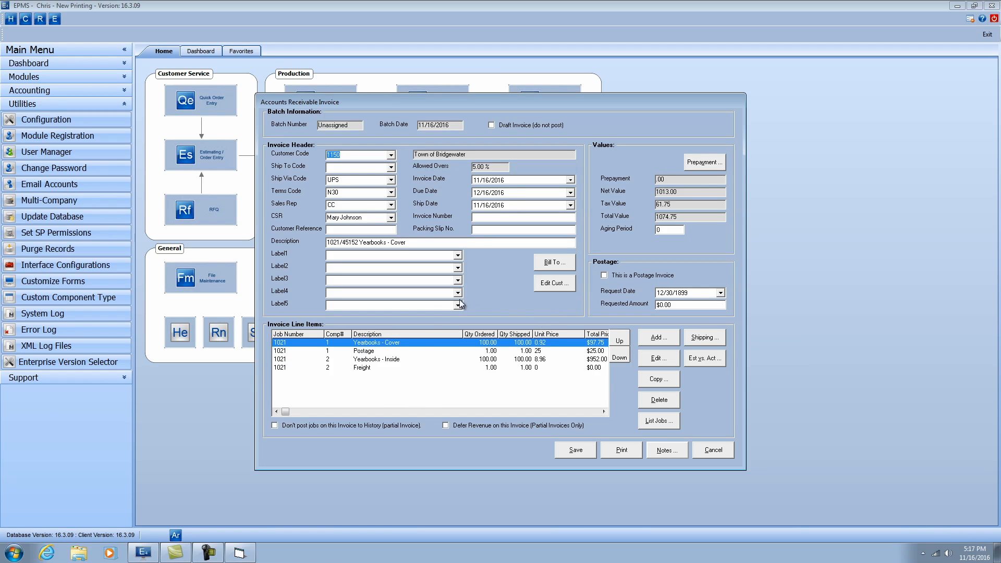
click(559, 351)
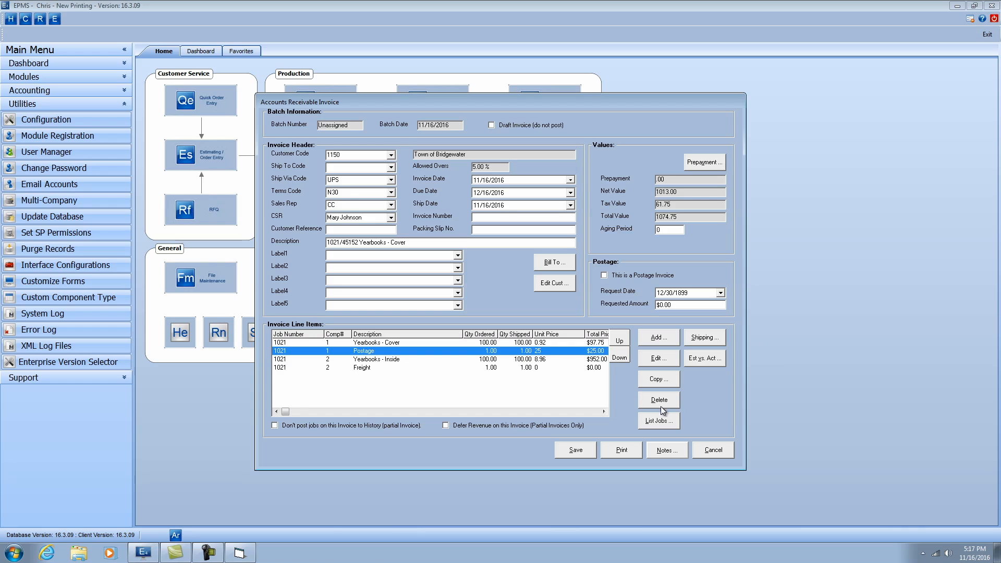
click(722, 456)
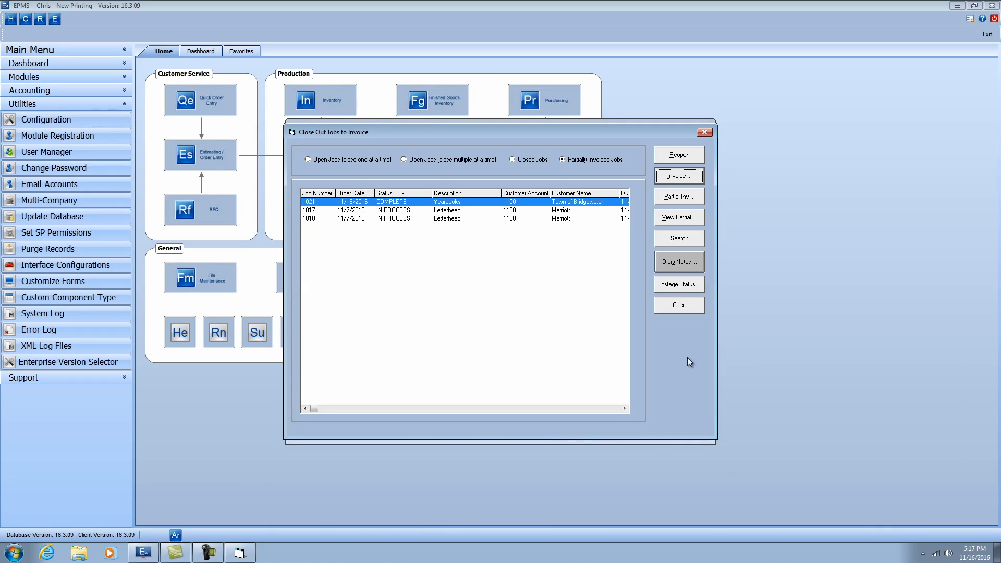
Step: Reopen job 1021's postage status showing 100.00 used against 75.00 deposited, a -25.00 shortage
click(688, 286)
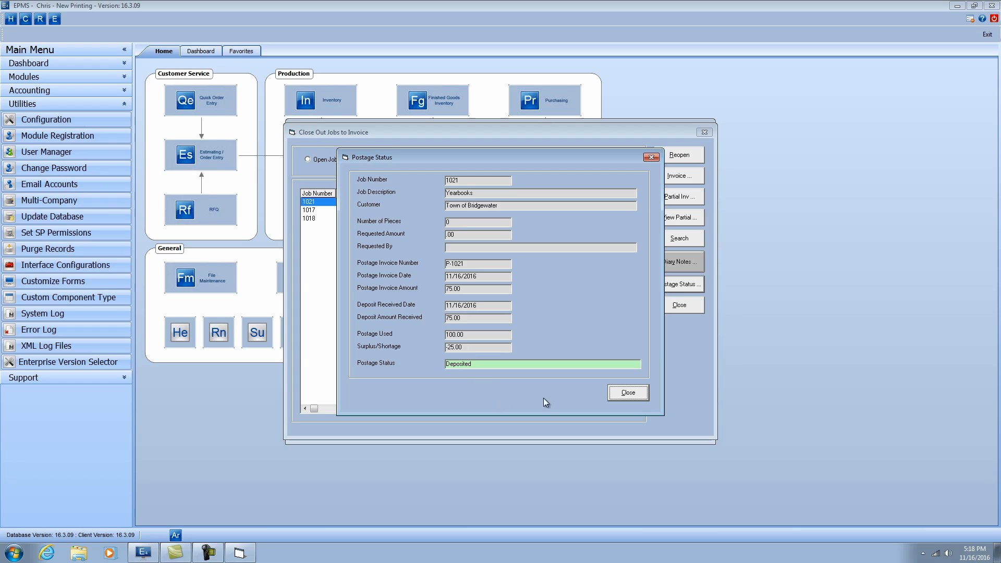
Step: Close job 1021's Postage Status dialog and the Close Out Jobs to Invoice list
click(626, 392)
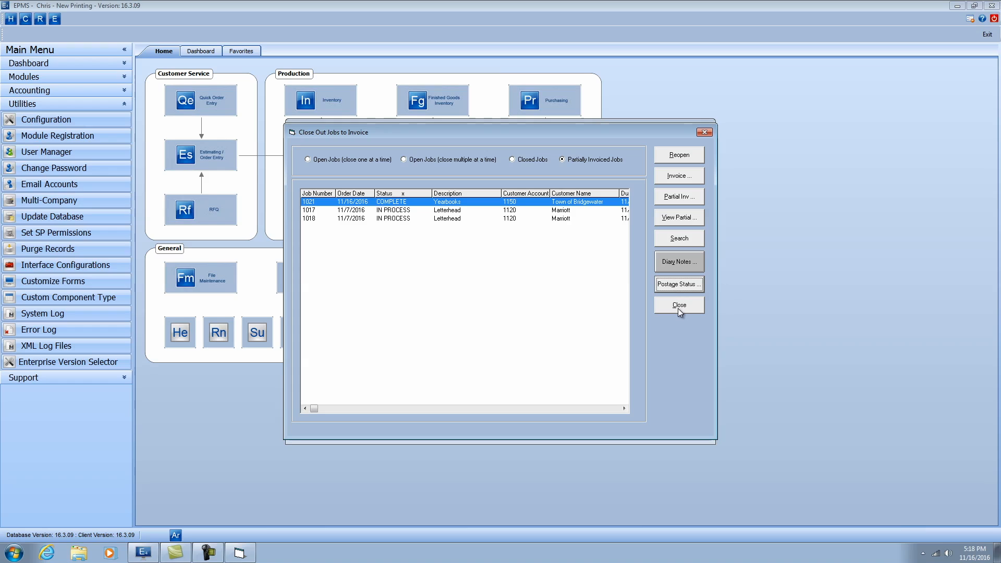
click(678, 306)
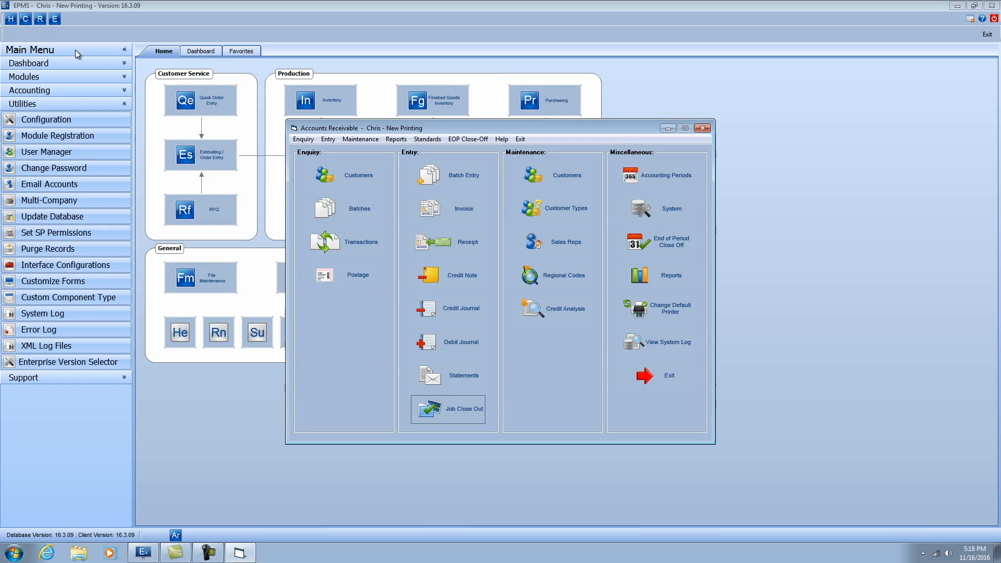
Step: List Town of Bridgewater's completed jobs and view job 1021's postage status: 100.00 used, -25.00 shortage
click(24, 20)
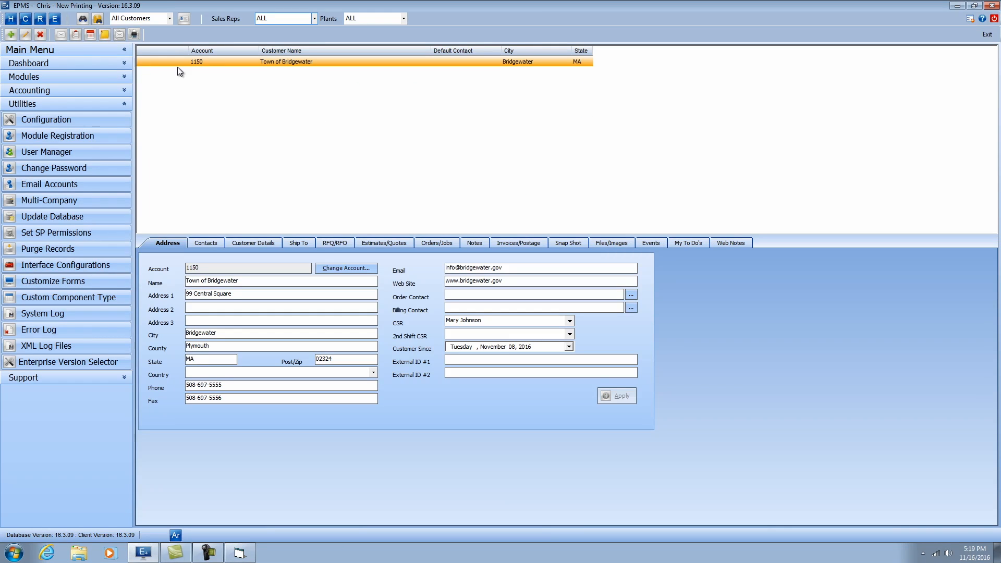
click(436, 243)
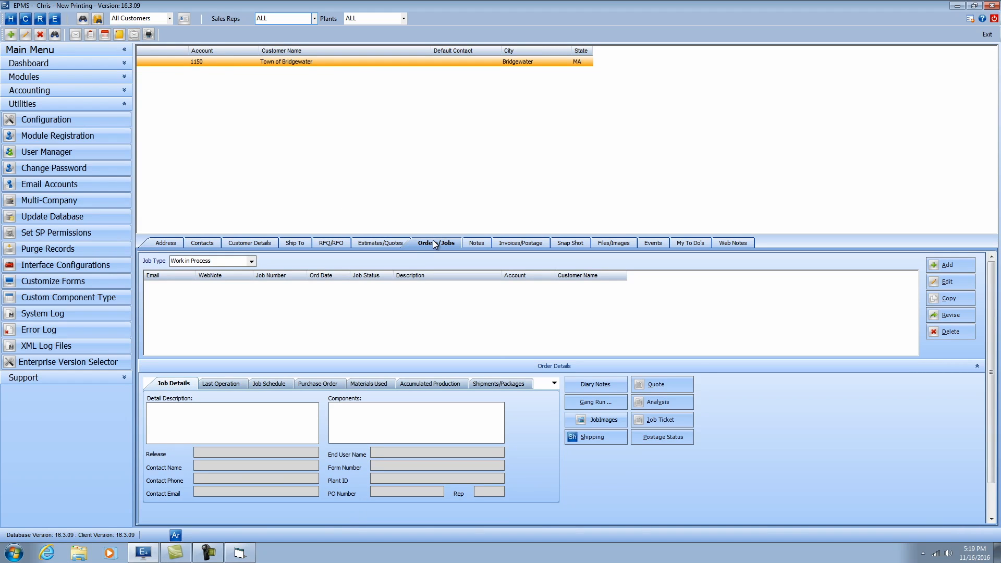
click(251, 260)
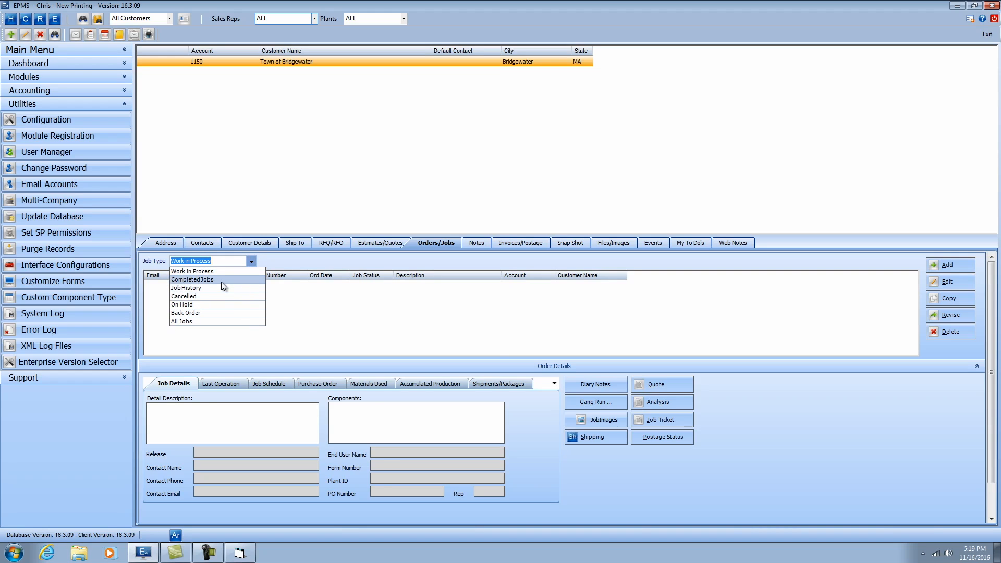
click(221, 281)
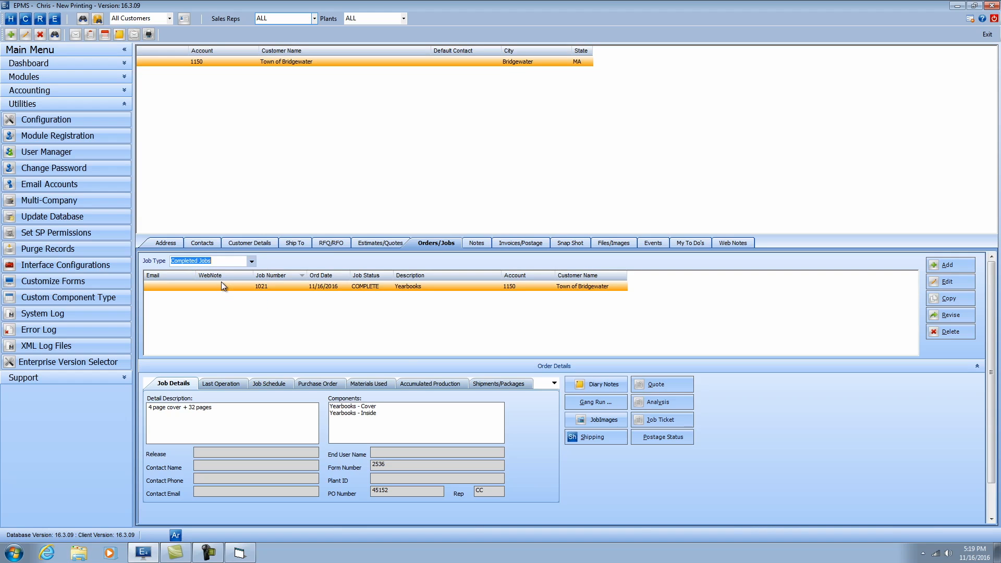
click(664, 441)
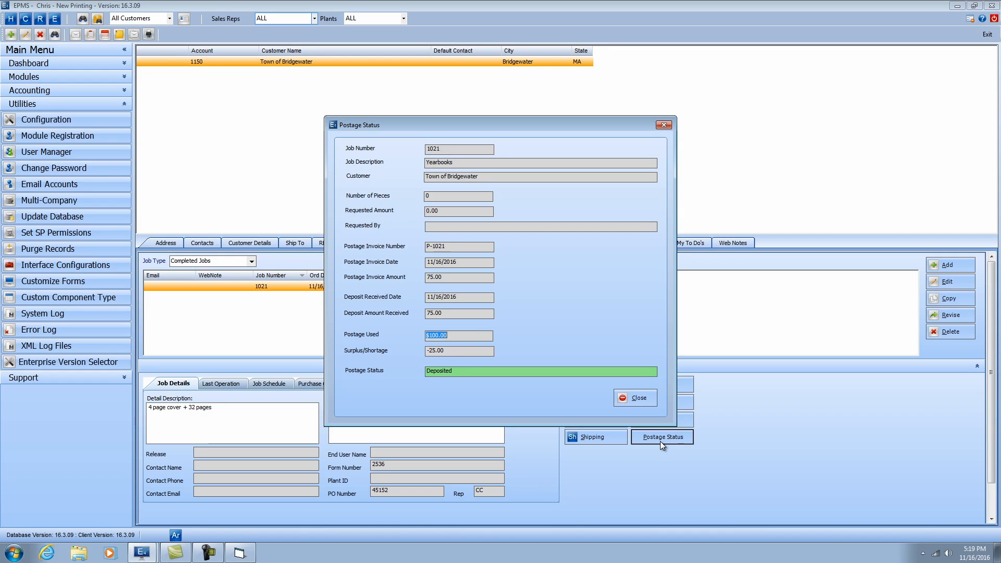